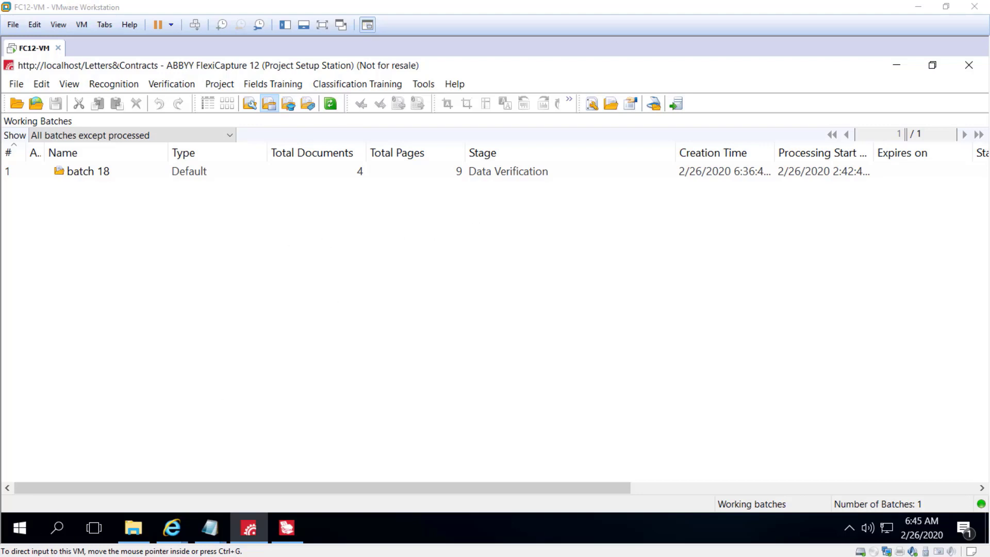
# Launch the FlexiCapture 12 Verification Station and open the Letters&Contracts project
pyautogui.click(15, 534)
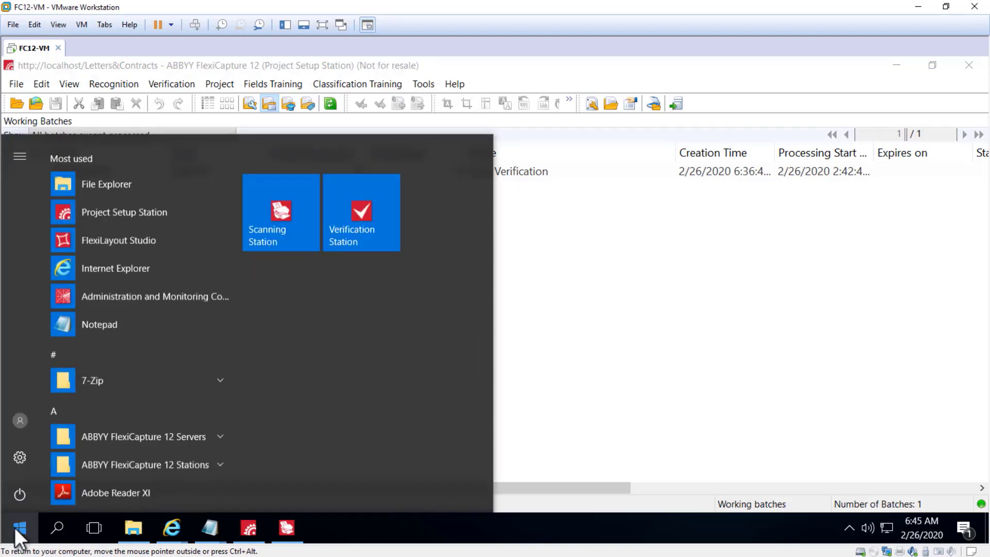
pyautogui.click(160, 457)
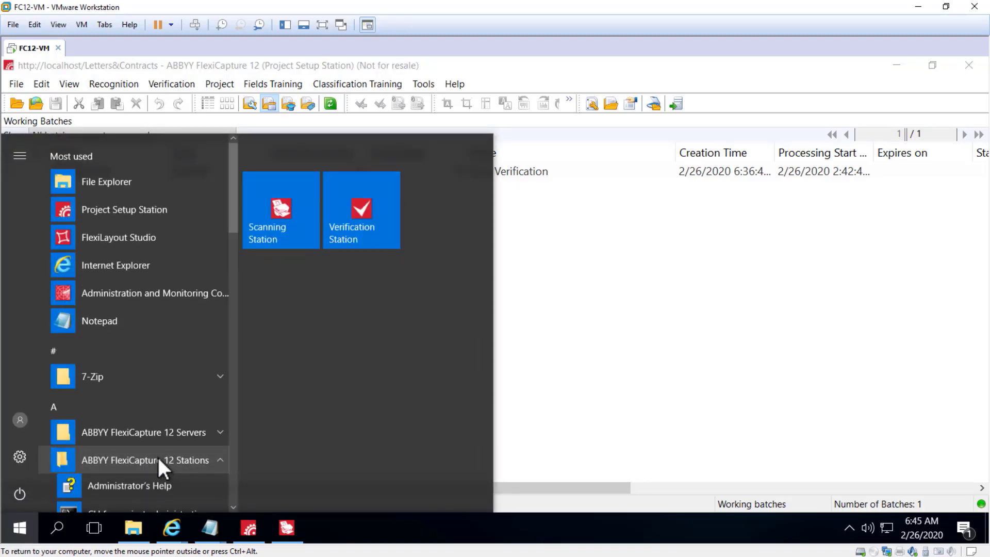
pyautogui.scroll(-4, 105, 429)
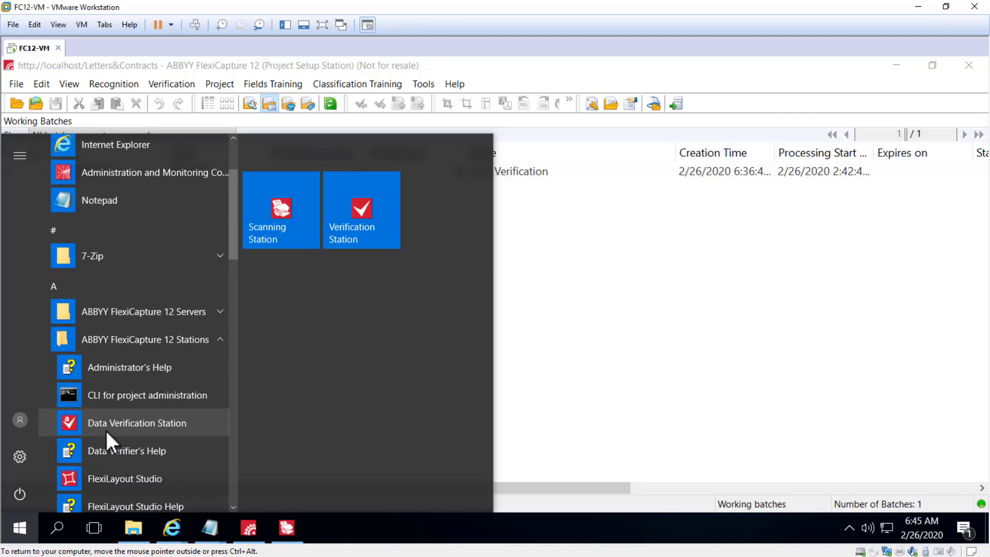
pyautogui.scroll(-4, 105, 431)
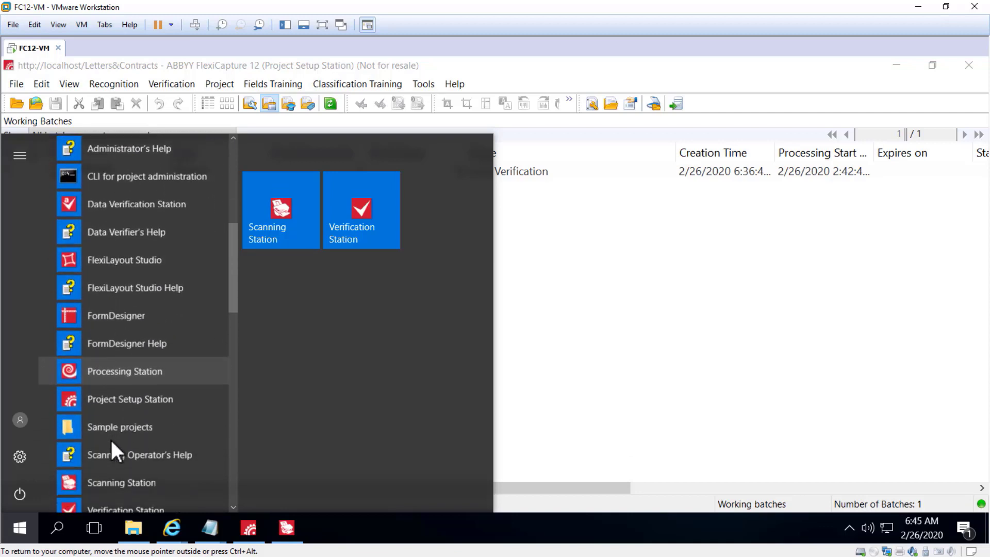
pyautogui.click(105, 400)
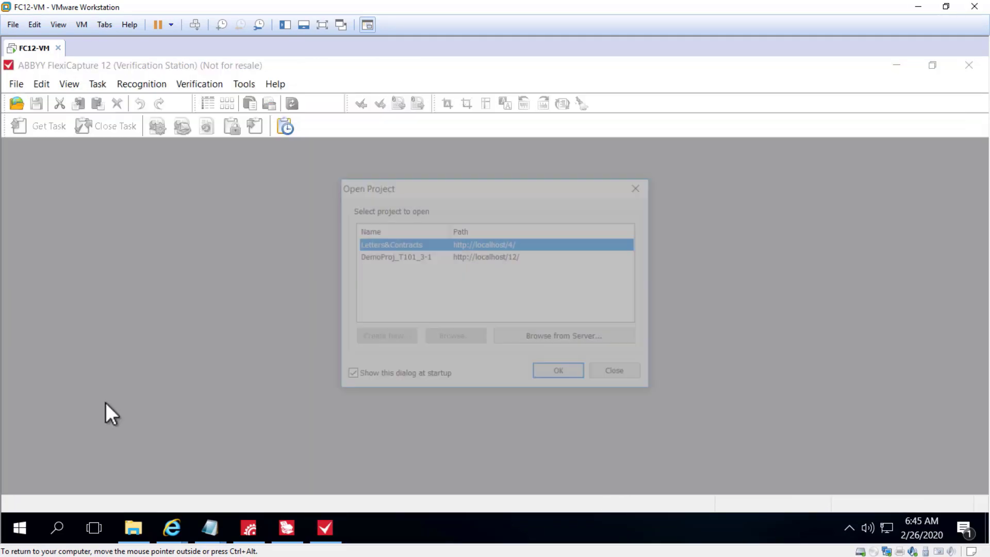
pyautogui.click(564, 373)
pyautogui.click(572, 246)
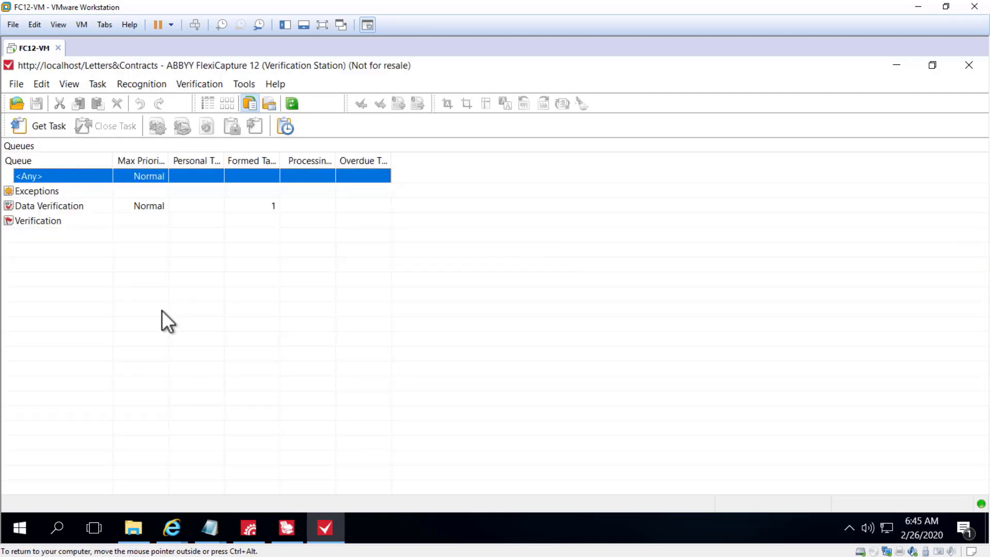
# Get the task from the Data Verification queue and confirm its recognized fields until the task is completed
pyautogui.click(52, 204)
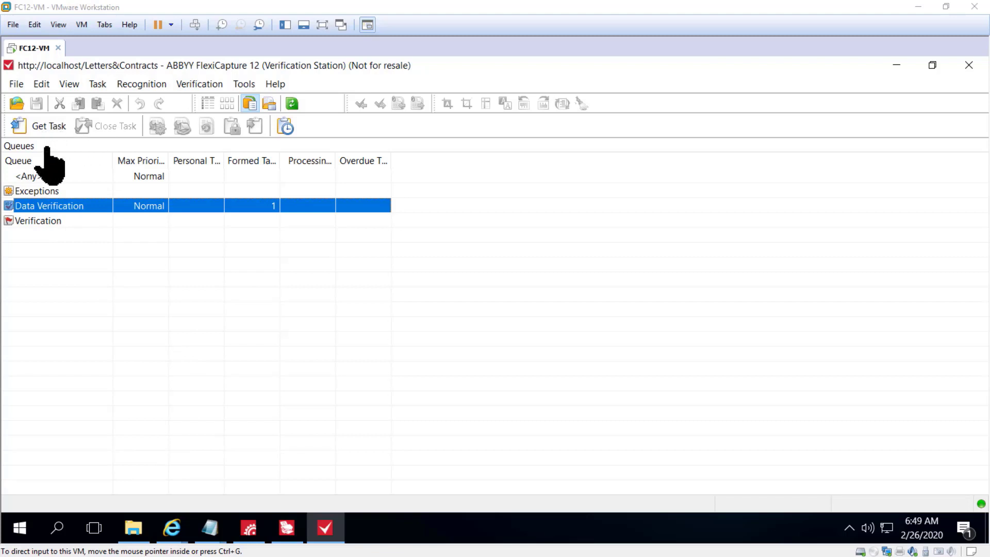
pyautogui.click(45, 124)
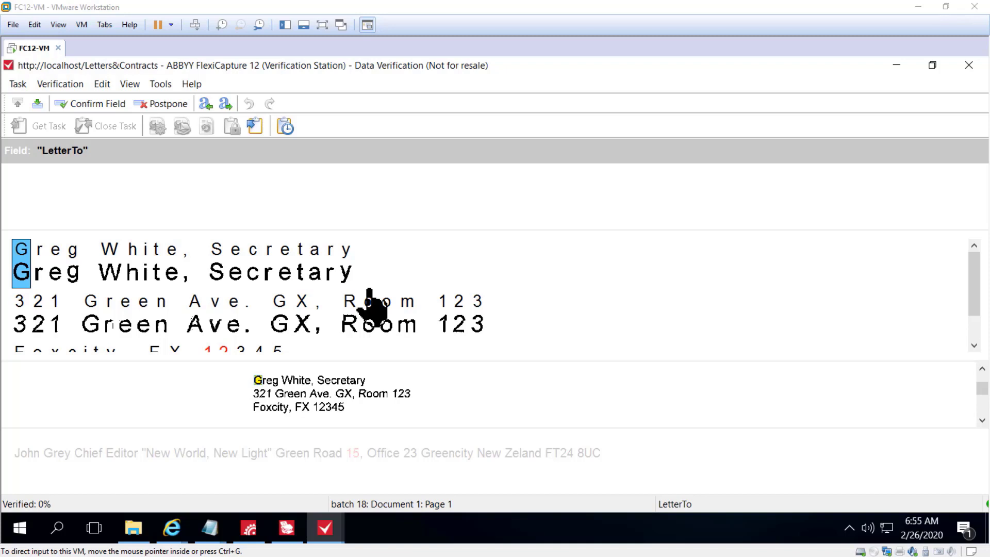
pyautogui.click(508, 250)
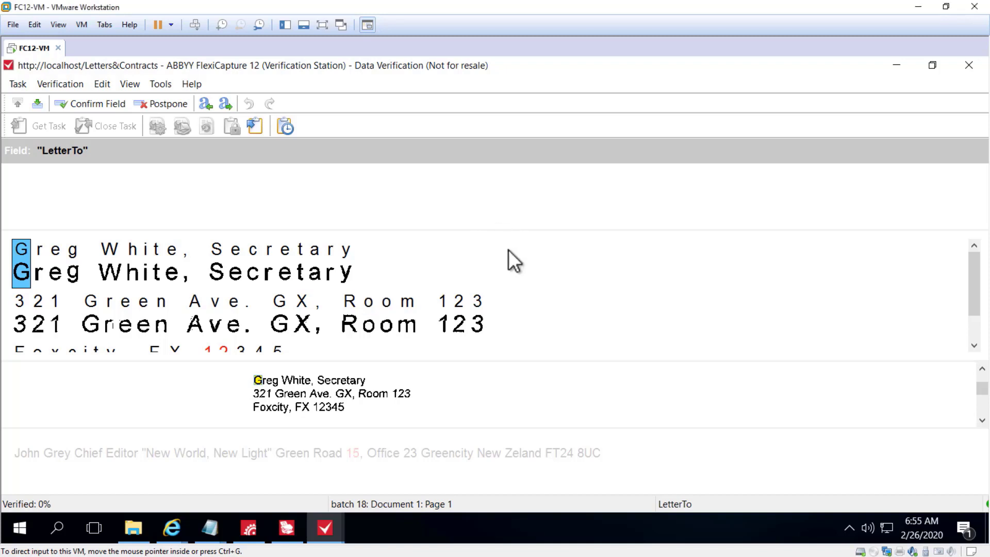
pyautogui.press('Return')
pyautogui.press('Return')
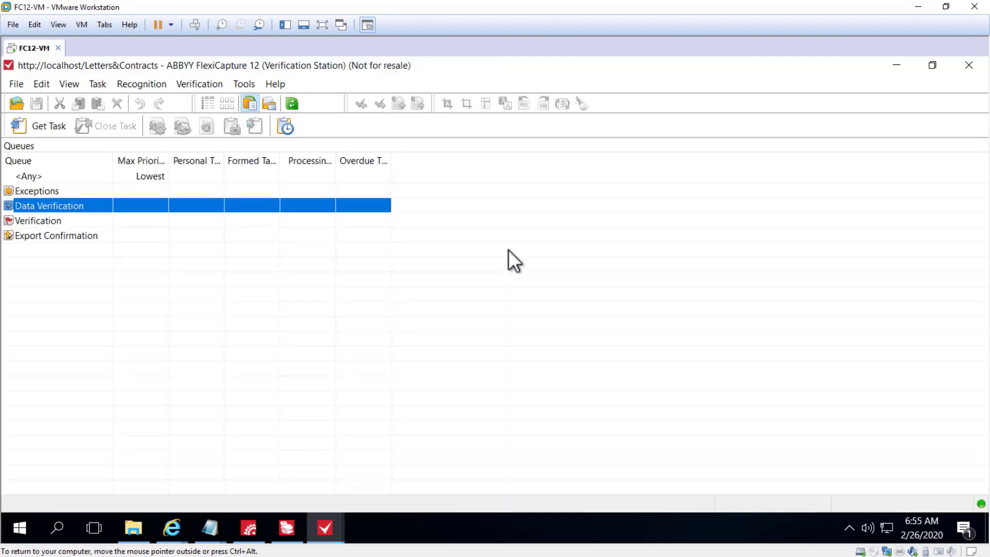
# Open the batch 18 task waiting in the Verification queue
pyautogui.click(50, 220)
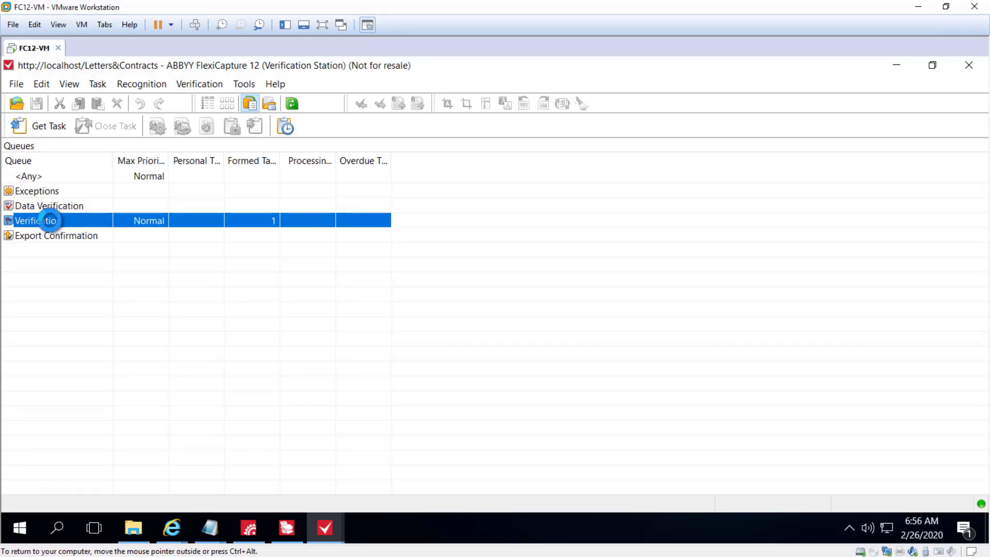
pyautogui.doubleClick(51, 221)
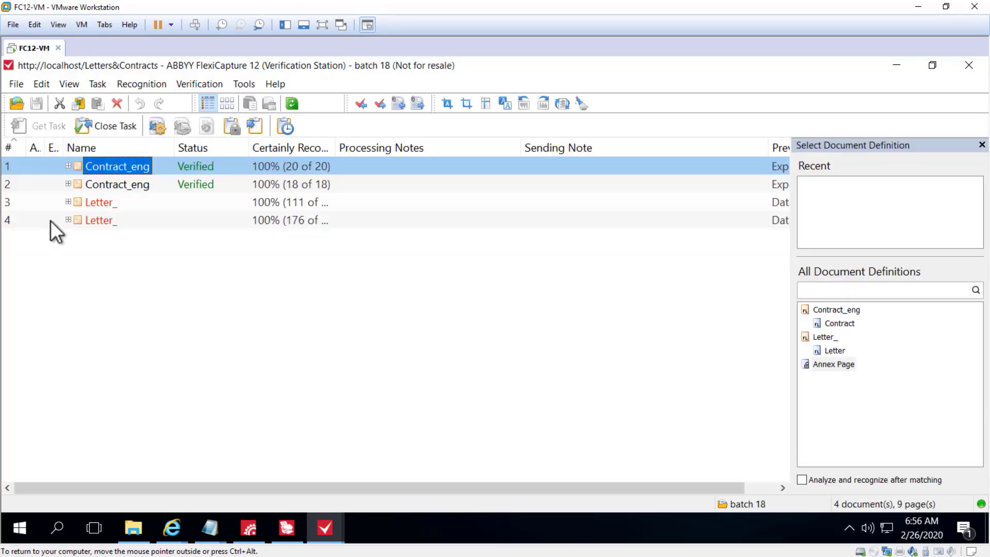
# Try to update the Letter_ document in row 3 to the latest version of its definition
pyautogui.click(109, 201)
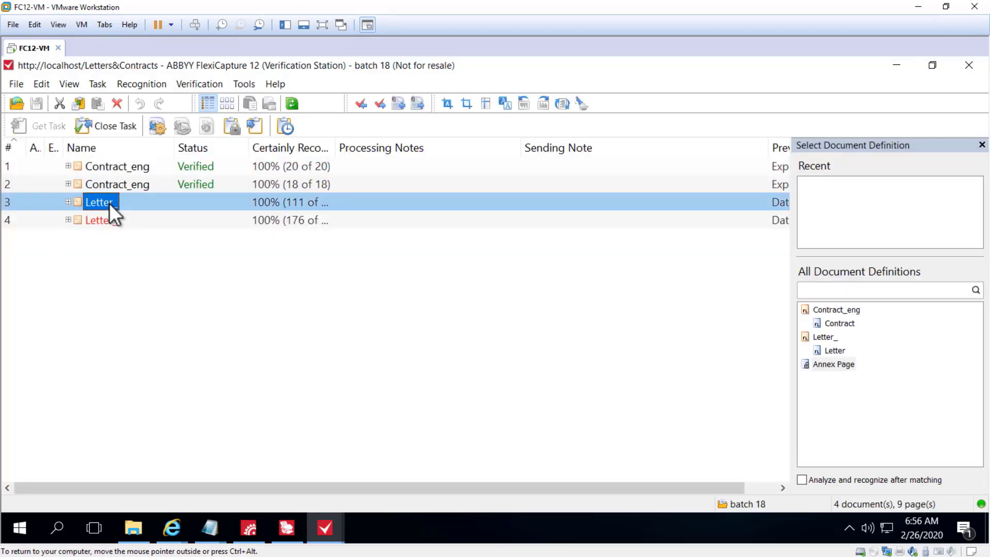
pyautogui.rightClick(108, 204)
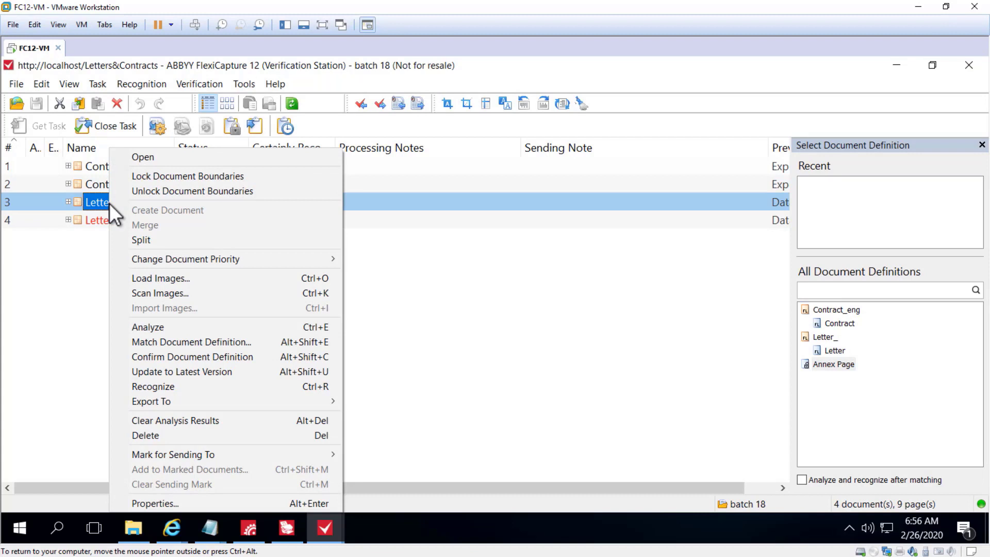
pyautogui.click(246, 365)
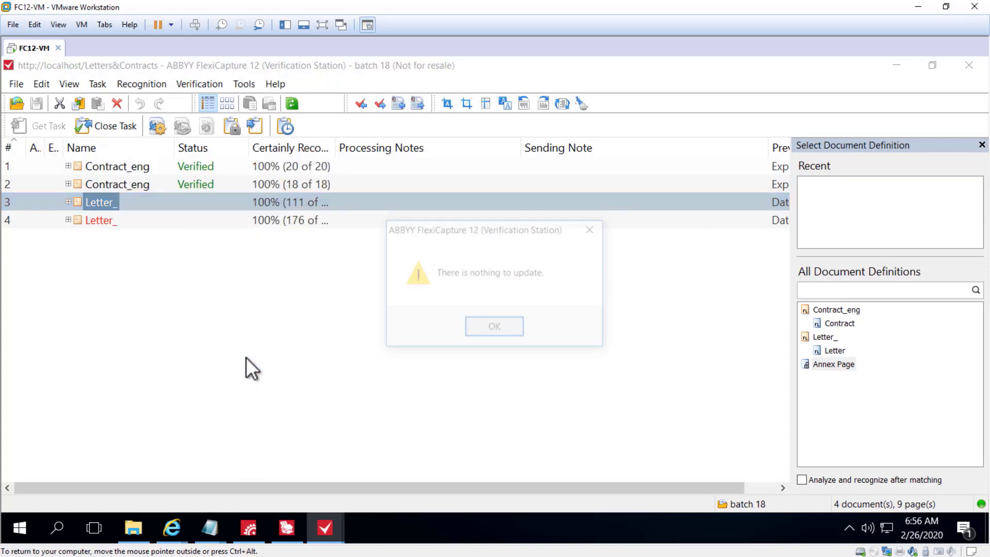
pyautogui.click(491, 327)
# Confirm the document definition of both Letter_ documents in rows 4 and 3, and close the verification task
pyautogui.rightClick(98, 224)
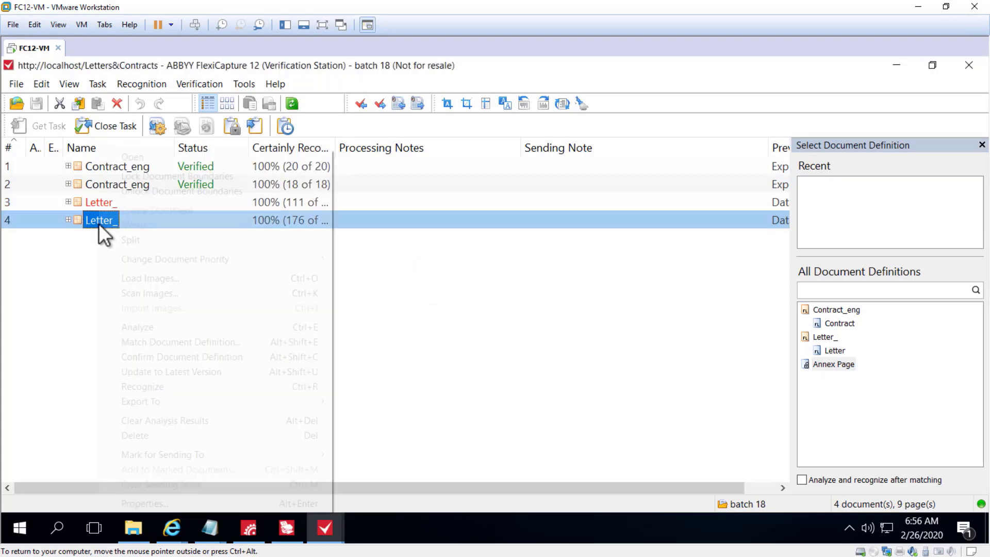
pyautogui.click(172, 364)
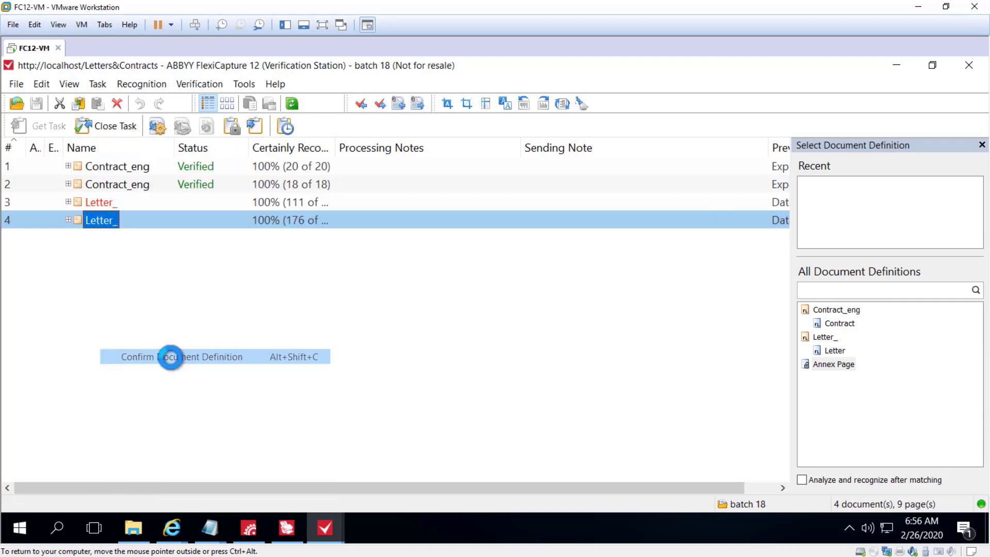
pyautogui.rightClick(114, 207)
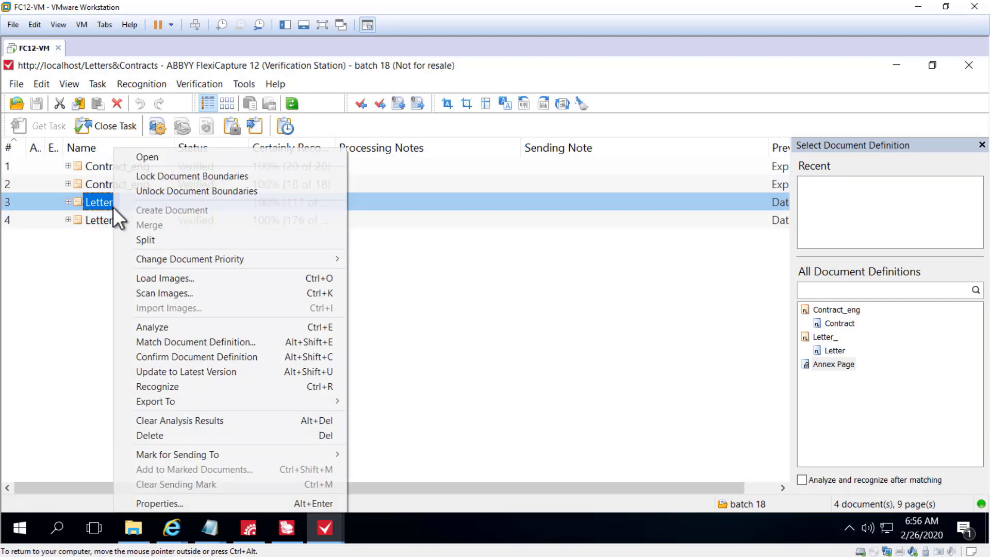
pyautogui.click(197, 355)
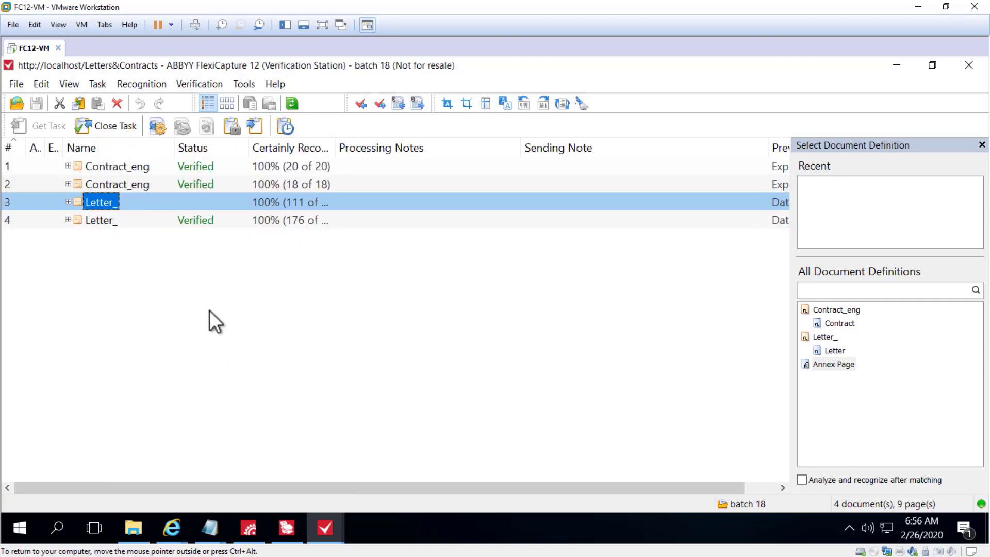
pyautogui.click(118, 124)
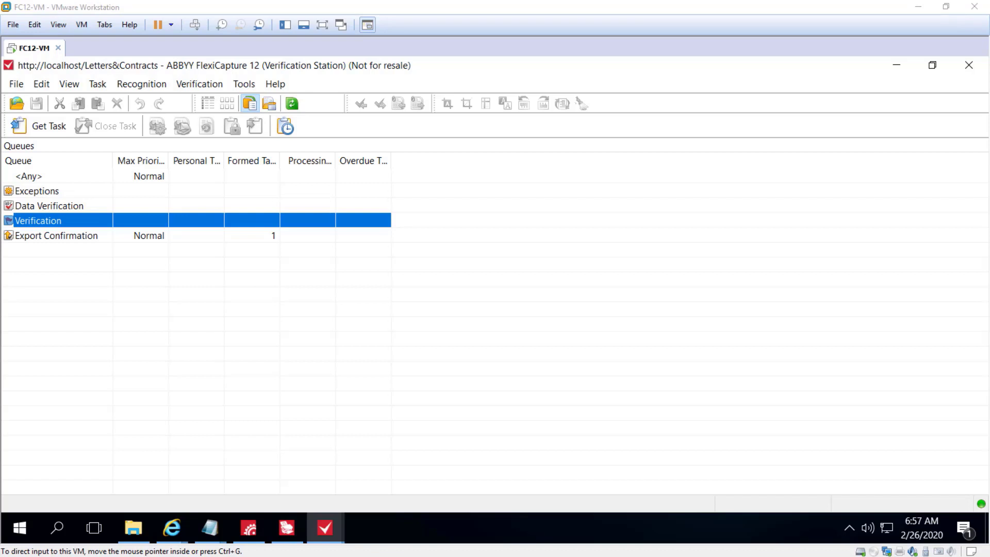
# Get the task from the Export Confirmation queue and open its first Contract_eng document
pyautogui.click(67, 238)
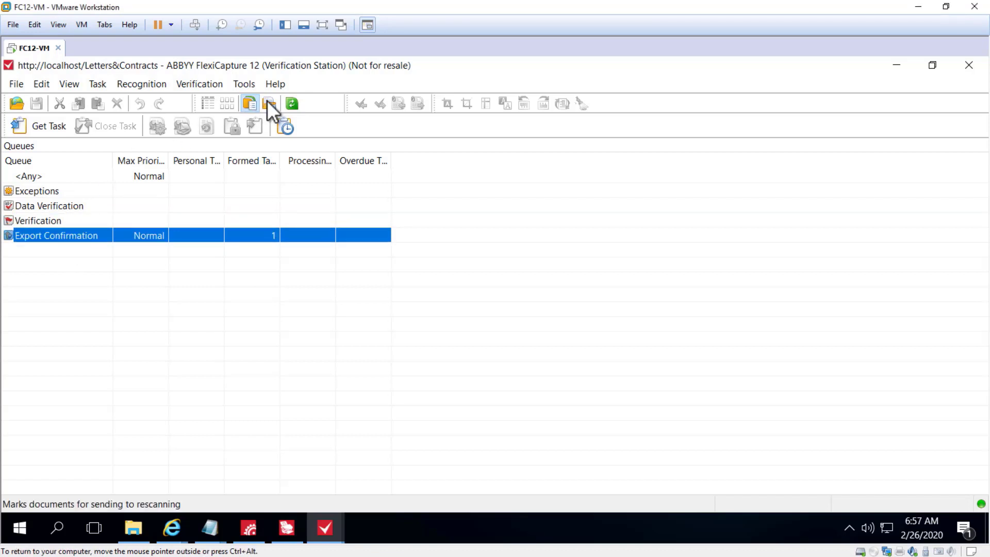
pyautogui.click(29, 120)
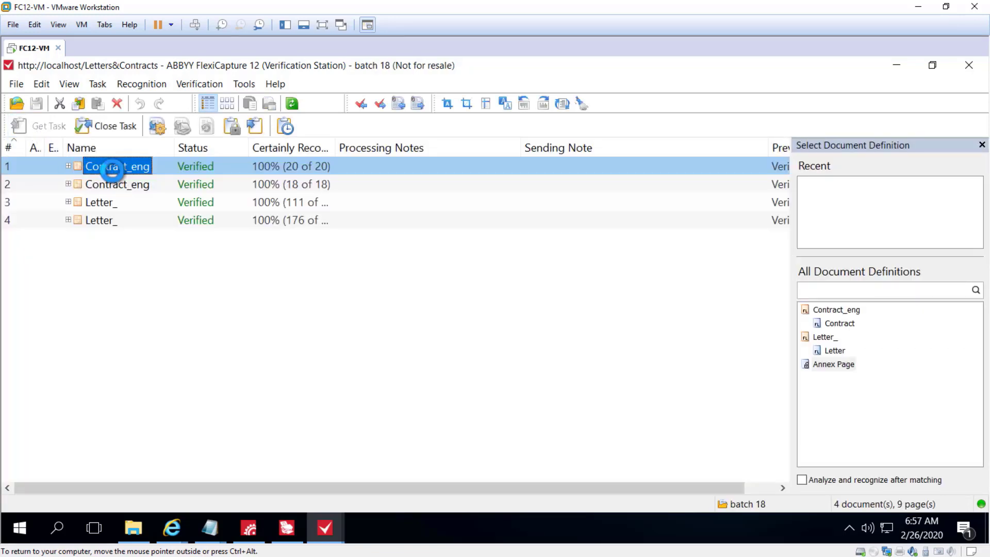
pyautogui.doubleClick(112, 167)
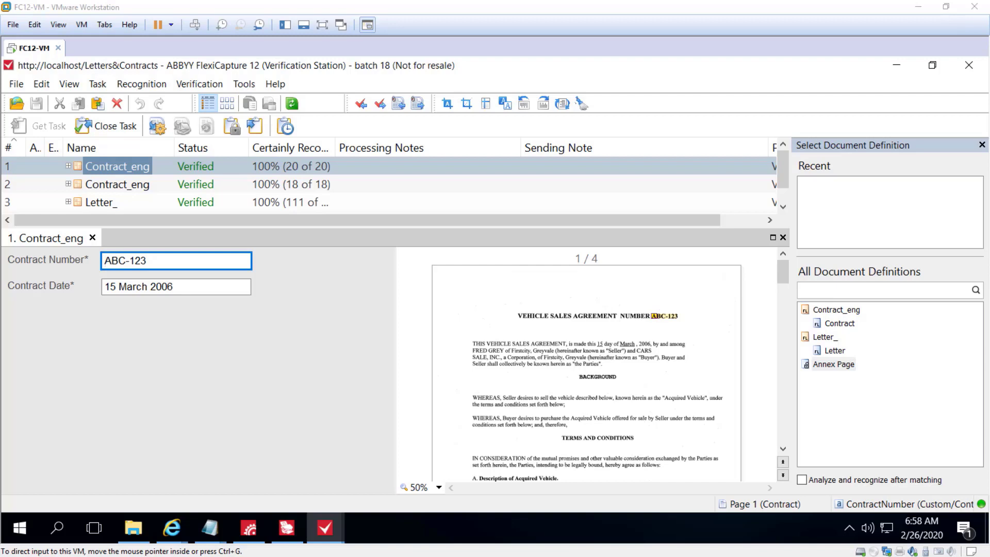
# Examine the stages and task properties offered for sending the first Contract_eng document to another stage, without sending it
pyautogui.click(98, 84)
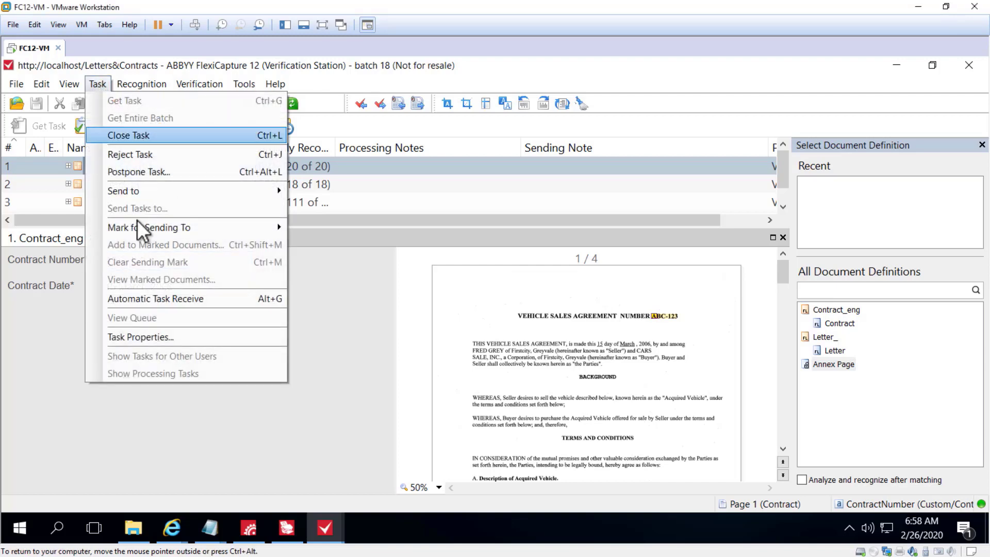
pyautogui.moveTo(142, 225)
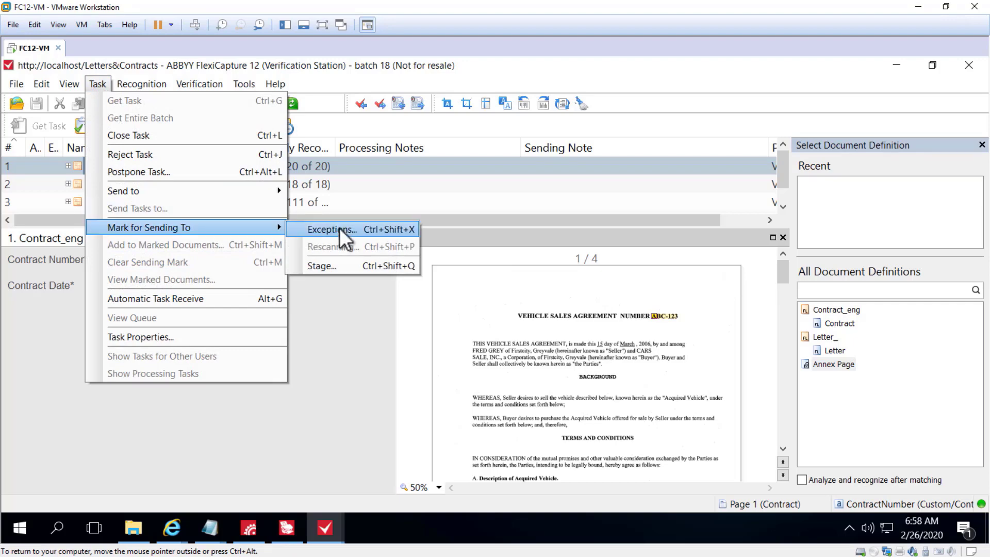
pyautogui.click(337, 265)
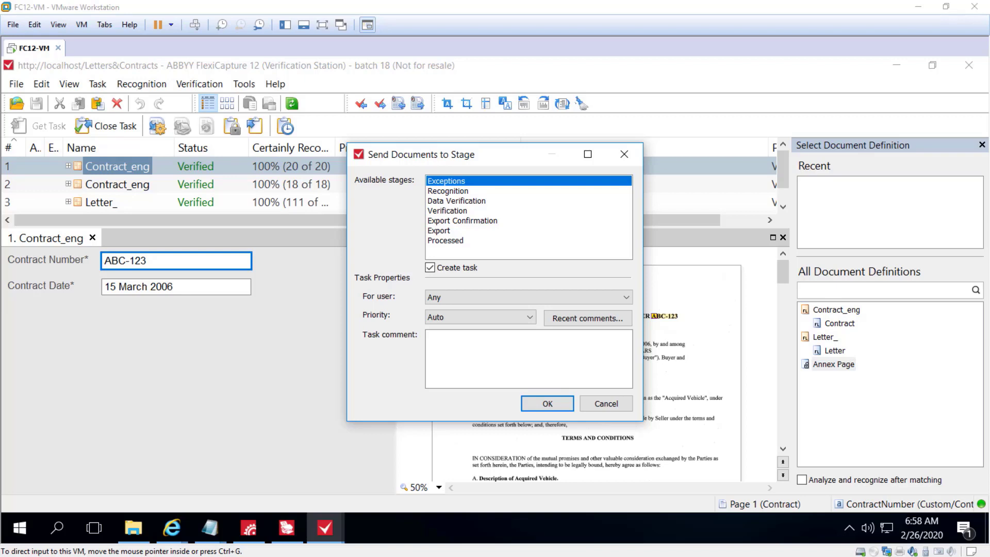
pyautogui.click(598, 403)
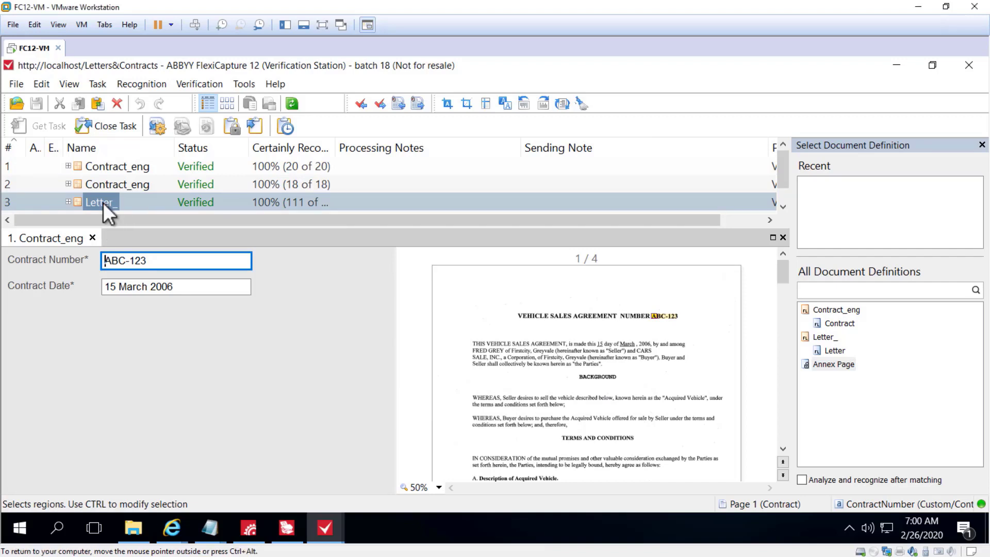
# Mark the Letter_ document in row 3 for sending to Exceptions without a comment, and widen the Status column
pyautogui.rightClick(104, 202)
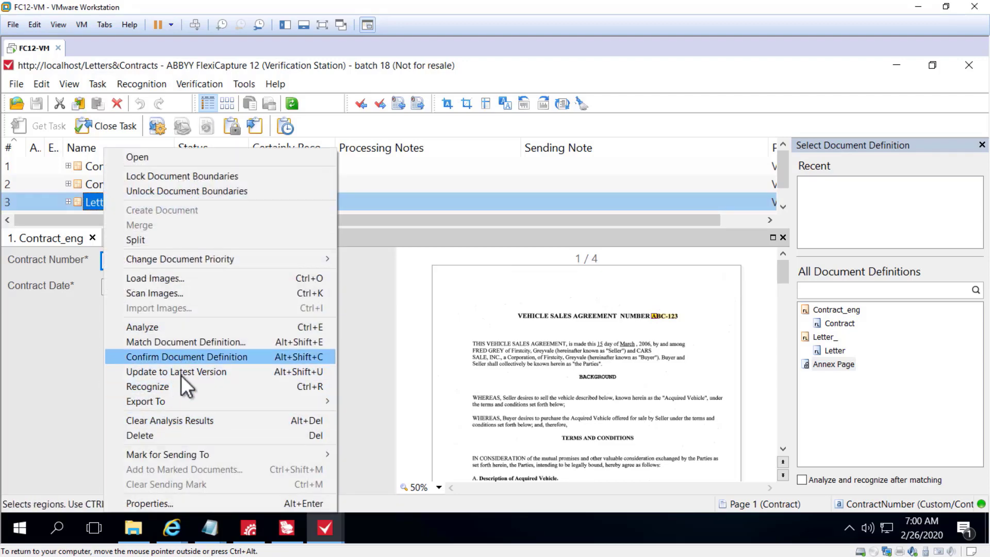
pyautogui.moveTo(171, 454)
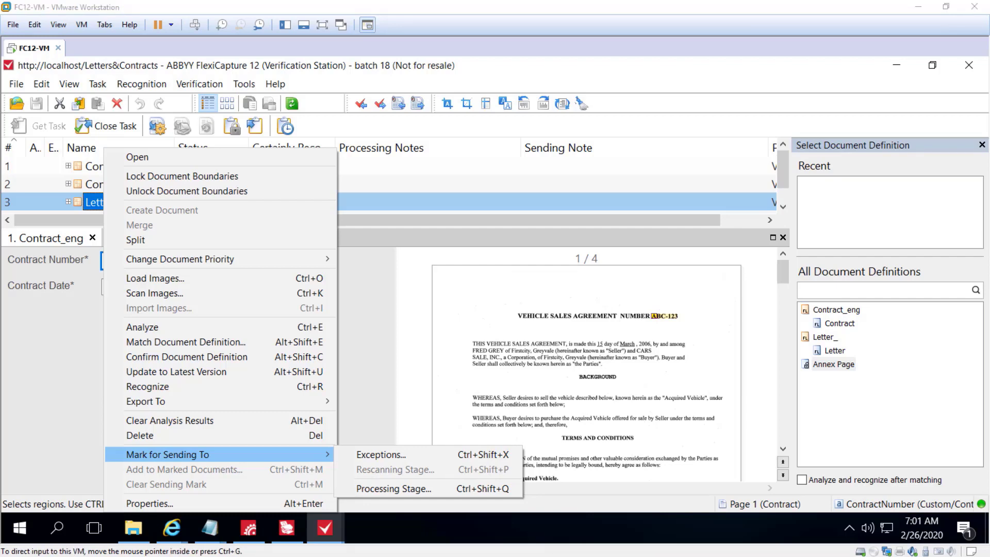
pyautogui.click(364, 337)
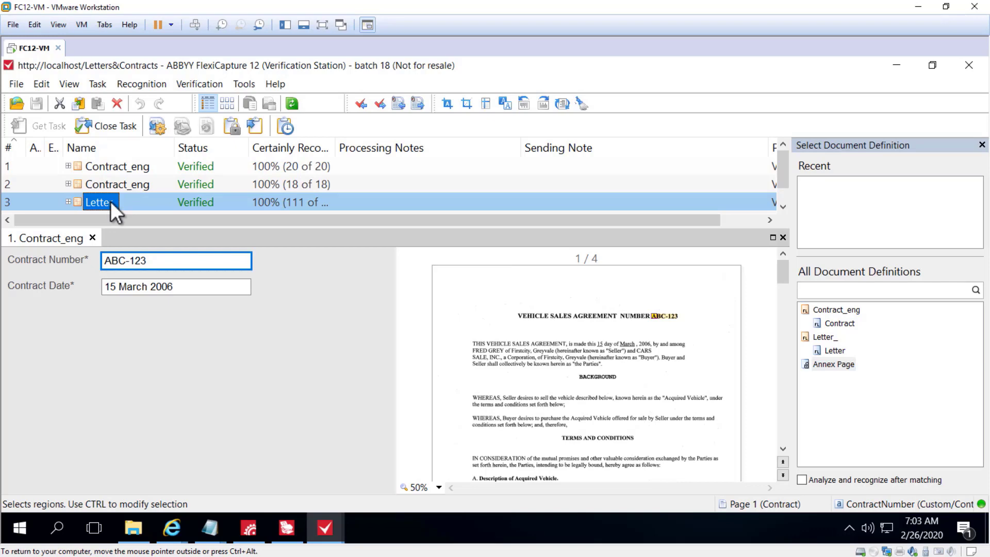
pyautogui.rightClick(111, 202)
pyautogui.moveTo(197, 451)
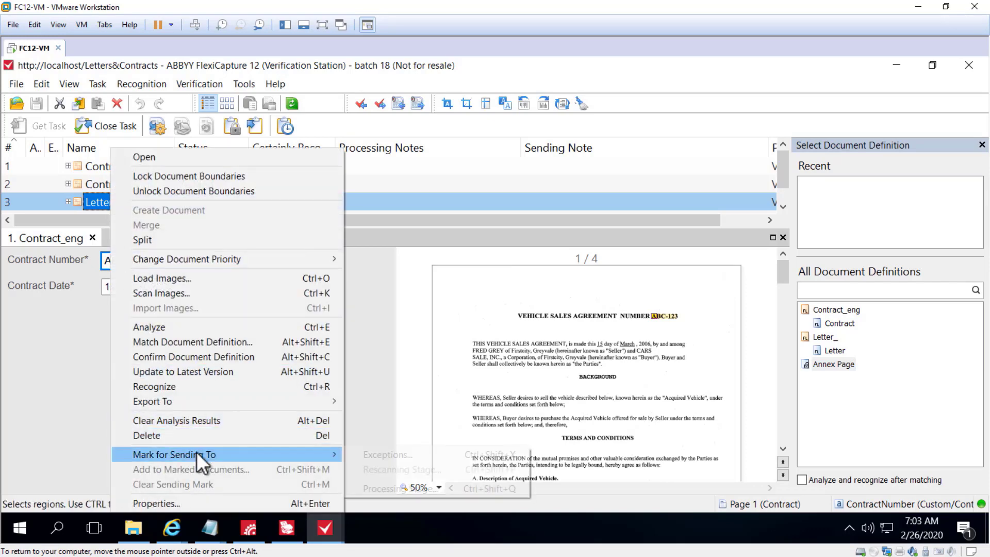
pyautogui.click(389, 456)
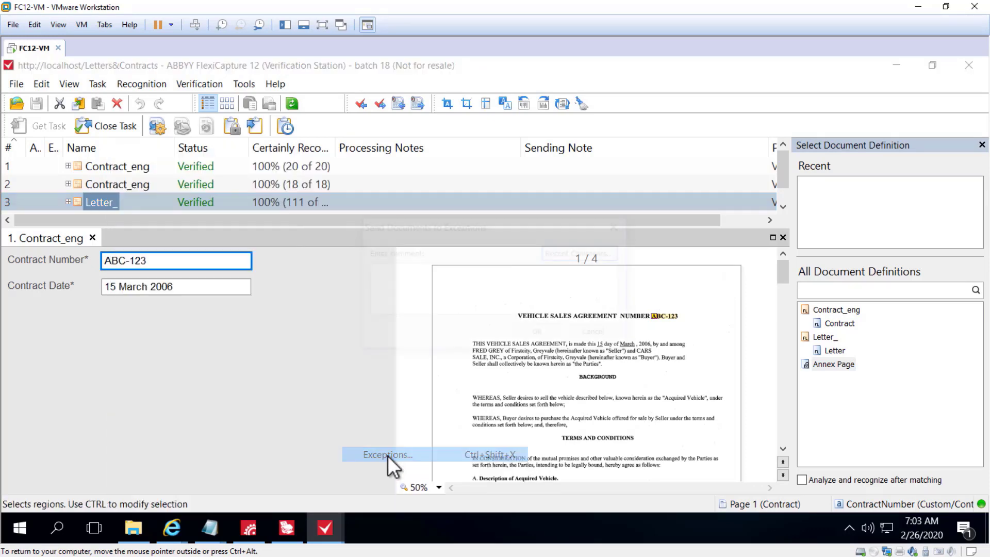
pyautogui.click(540, 333)
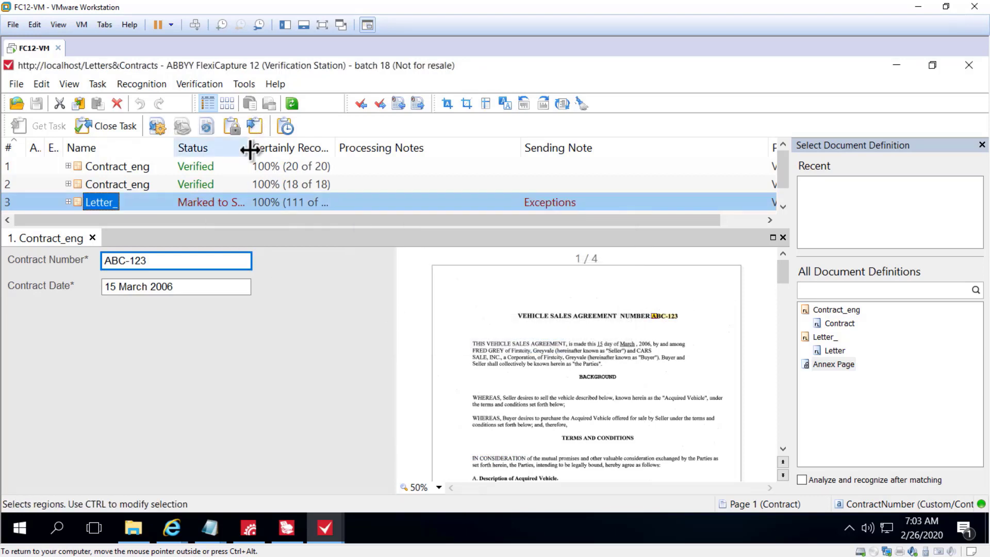
pyautogui.moveTo(249, 148); pyautogui.dragTo(287, 148)
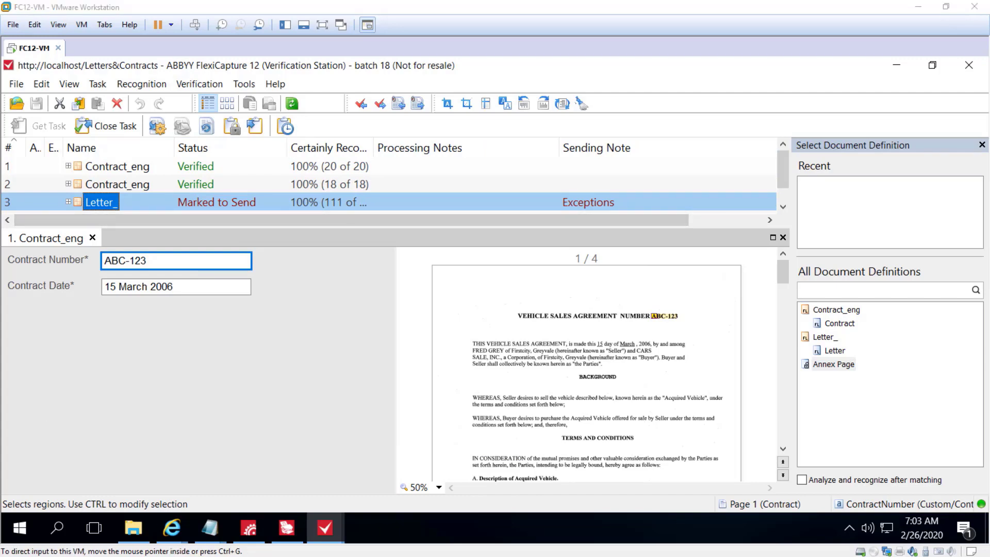
# Check which existing marks the second Contract_eng document can be added to, without assigning one
pyautogui.click(116, 181)
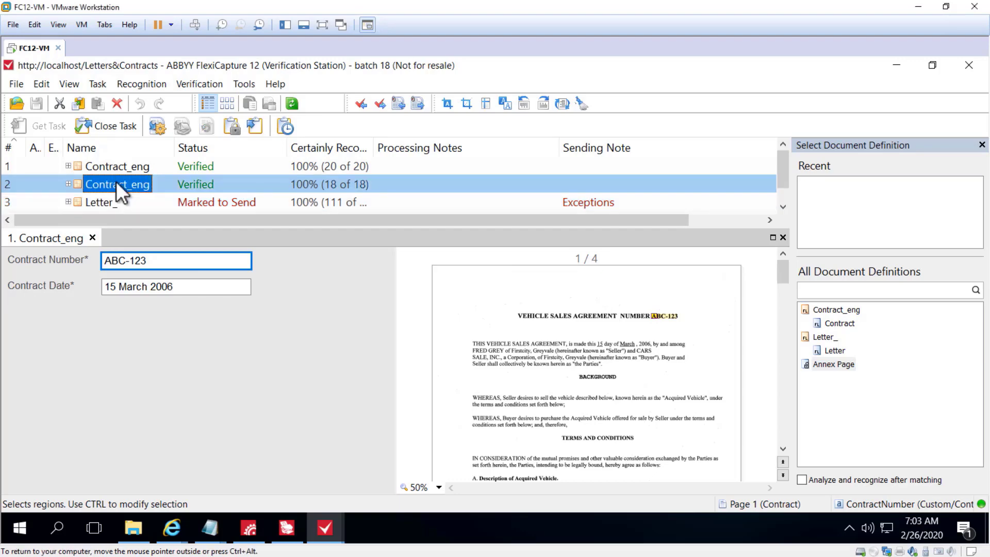
pyautogui.rightClick(116, 182)
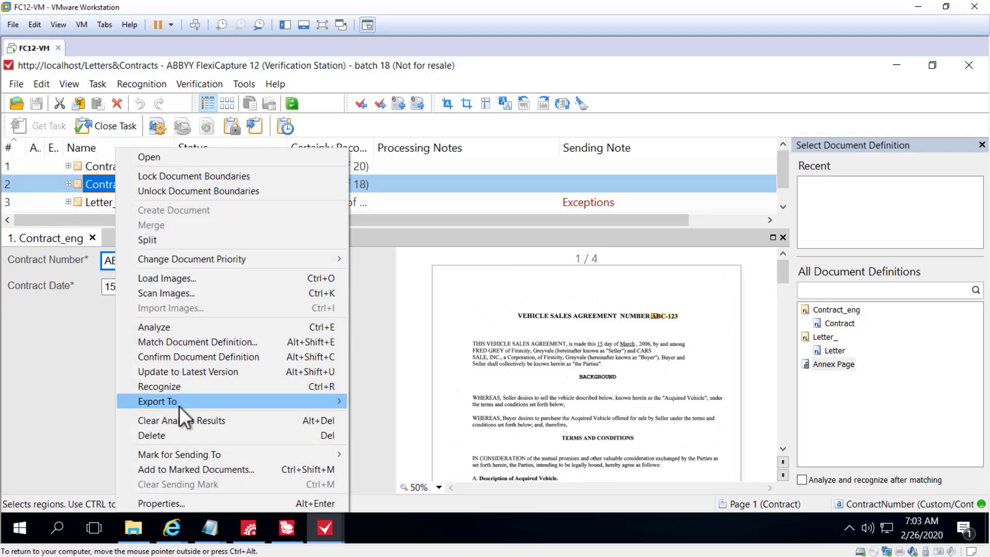
pyautogui.click(195, 467)
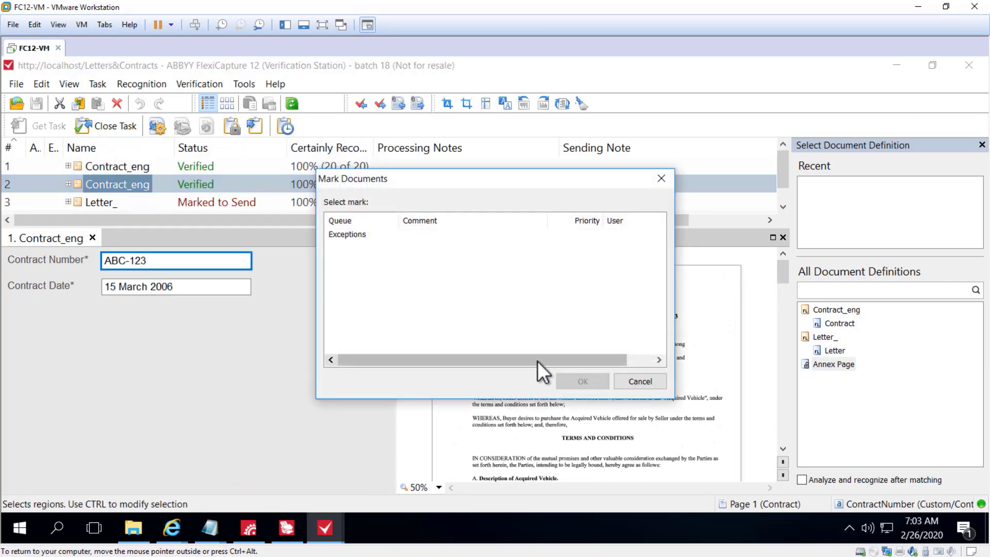
pyautogui.click(643, 381)
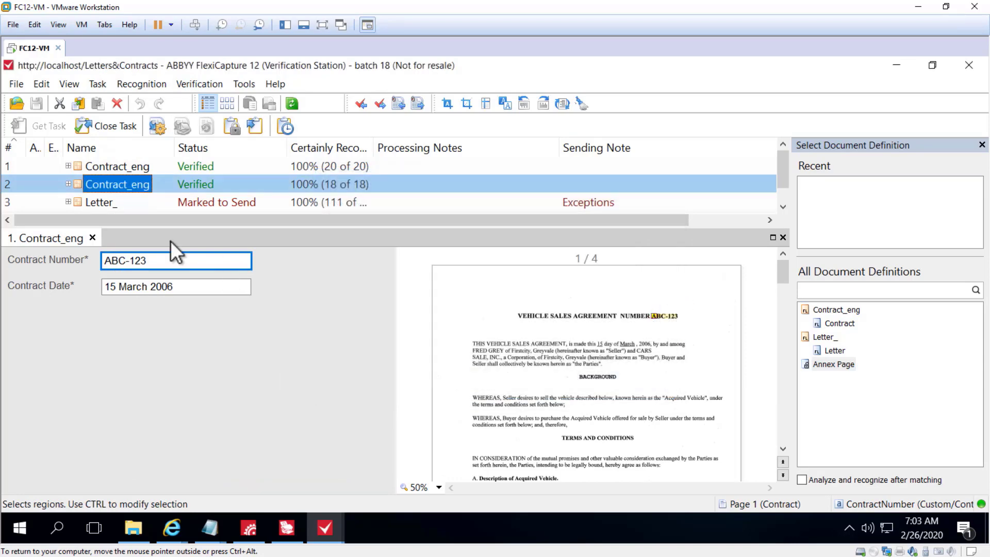
# Clear the sending mark from the Letter_ document in row 3
pyautogui.rightClick(91, 202)
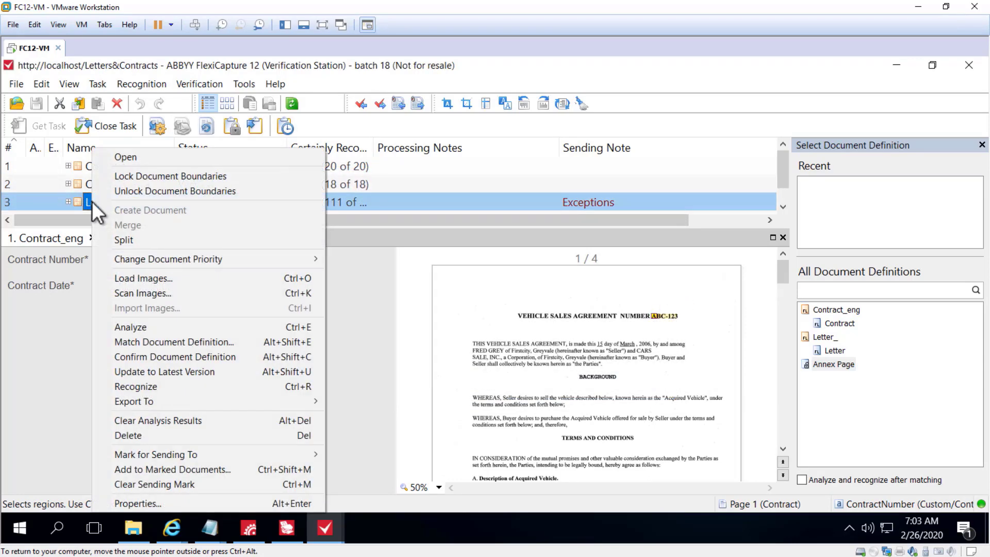
pyautogui.click(171, 484)
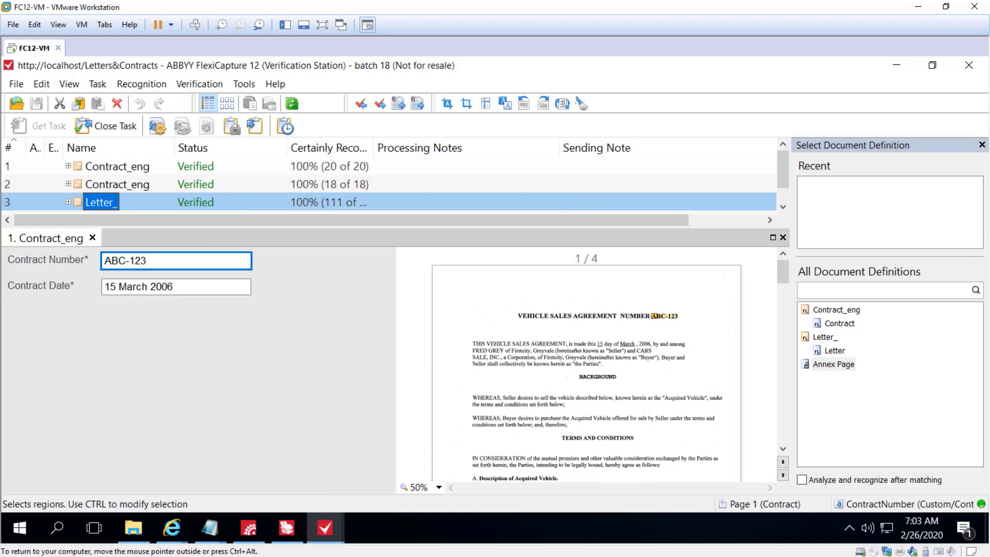